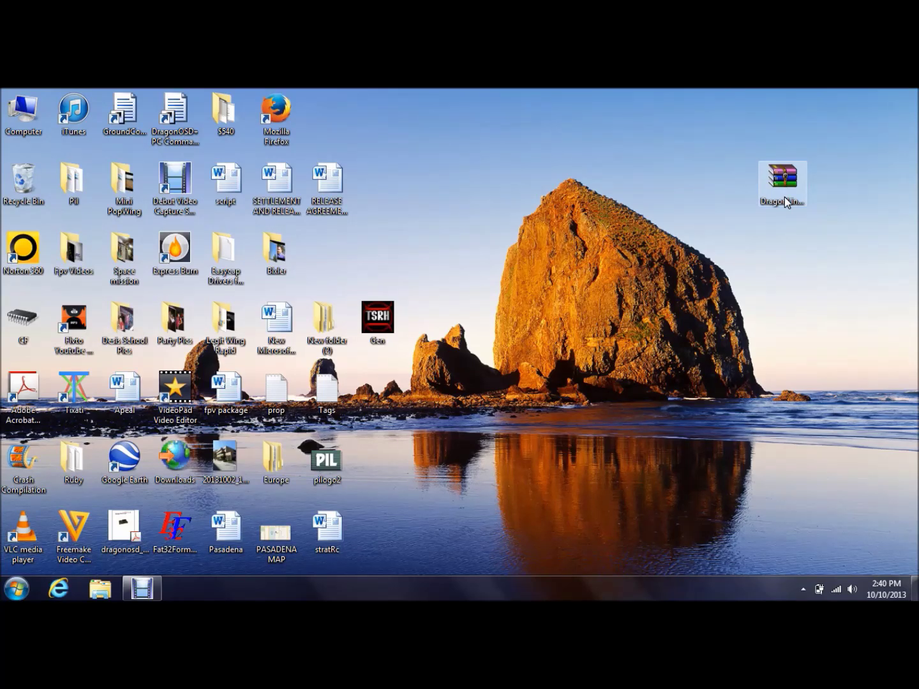
Create a new desktop folder named 'Dragonlink' next to the downloaded zip
right_click(681, 159)
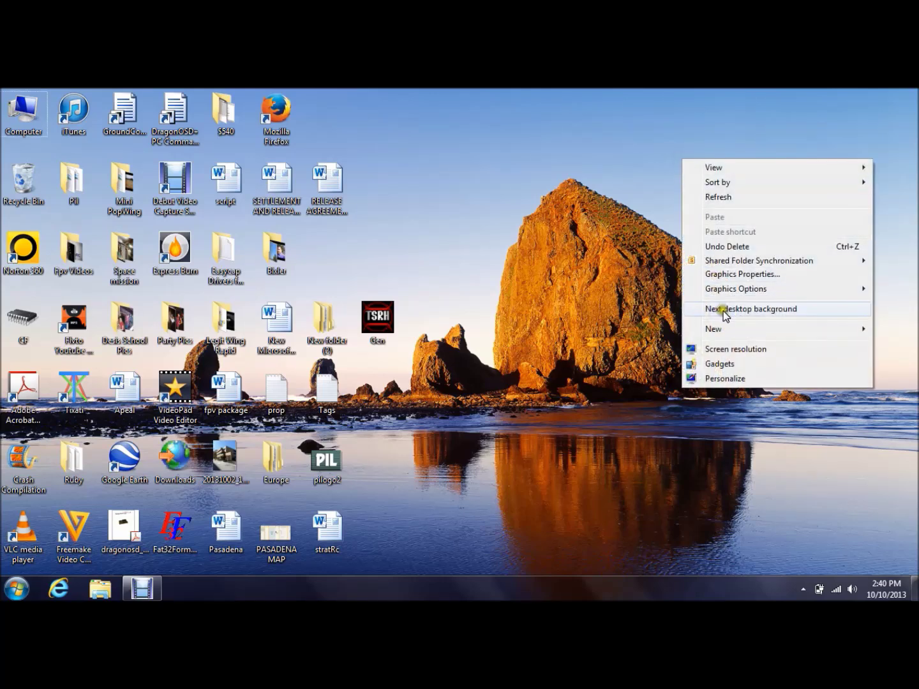
mouse_move(726, 328)
left_click(640, 327)
type("D")
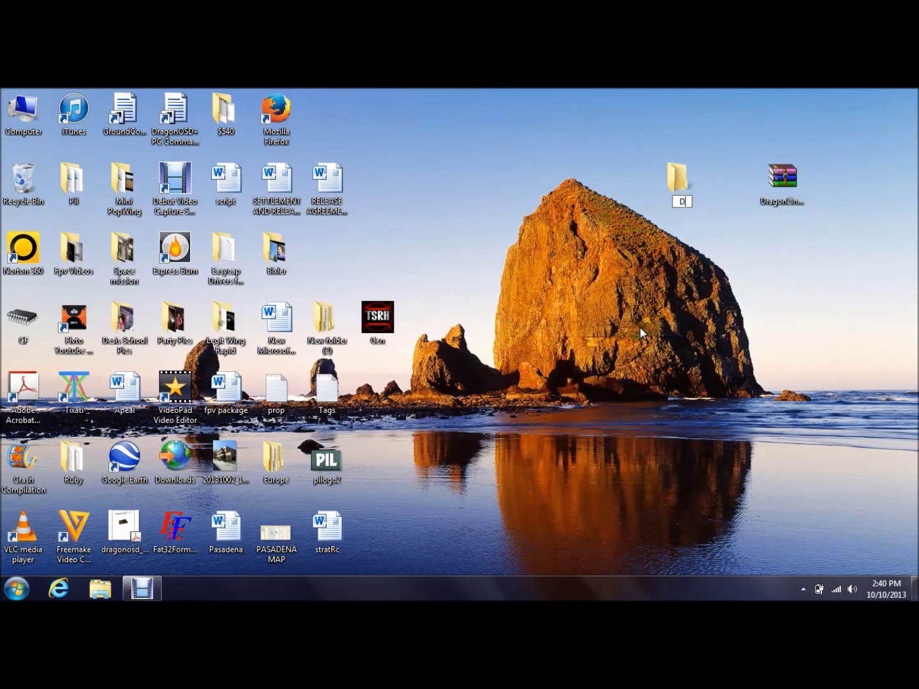
type("ragonlink")
key("Return")
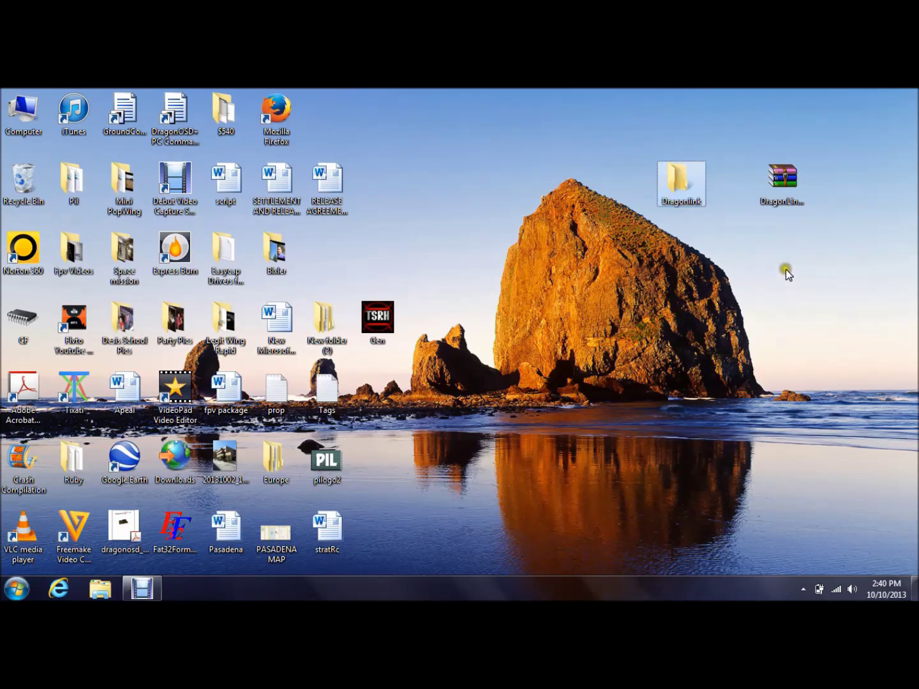
Open DragonLinkUpdate.zip in WinRAR and select all five files
double_click(775, 191)
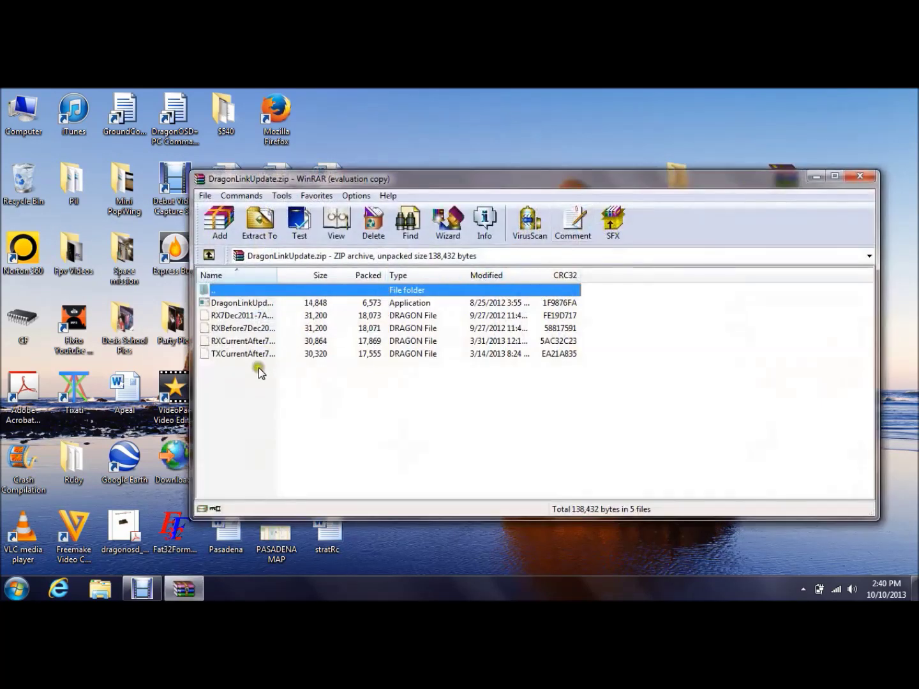
left_click_drag(255, 375, 252, 317)
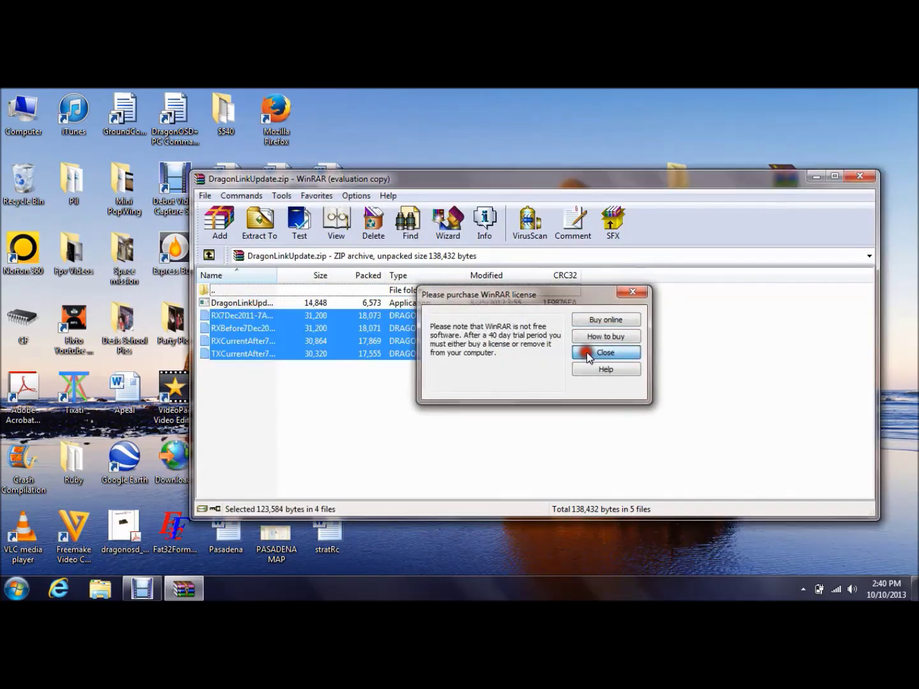
left_click(584, 352)
left_click_drag(298, 383, 240, 300)
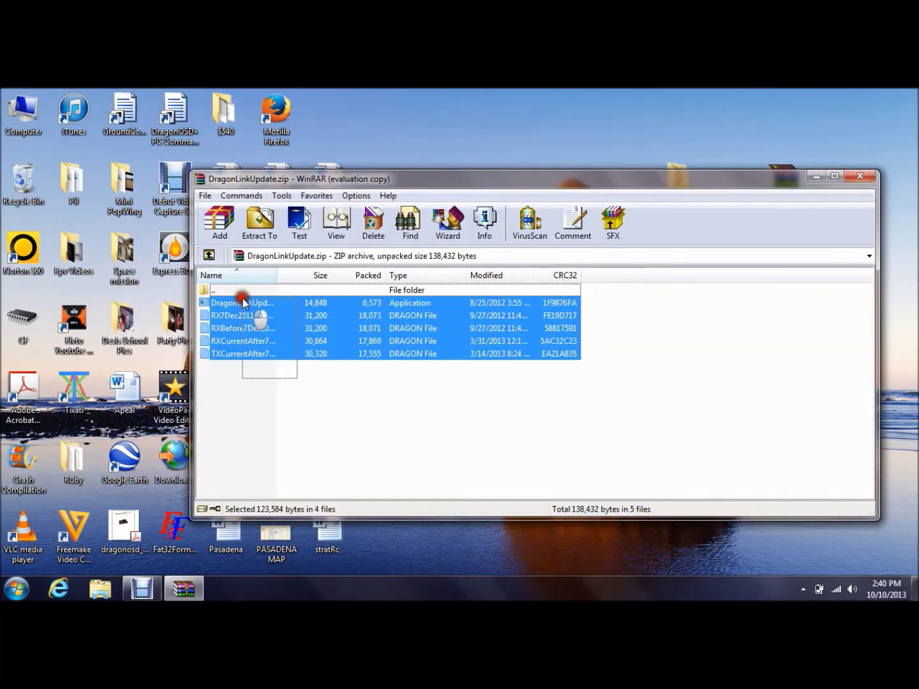
Extract the files into the desktop Dragonlink folder, close WinRAR, and open the folder
left_click(261, 223)
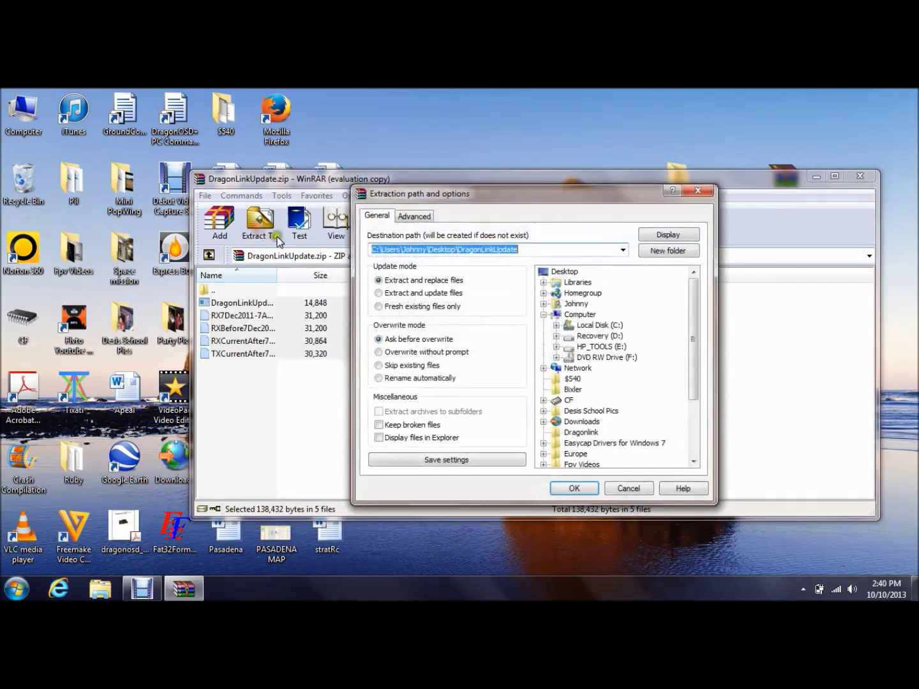
left_click(581, 432)
left_click(573, 489)
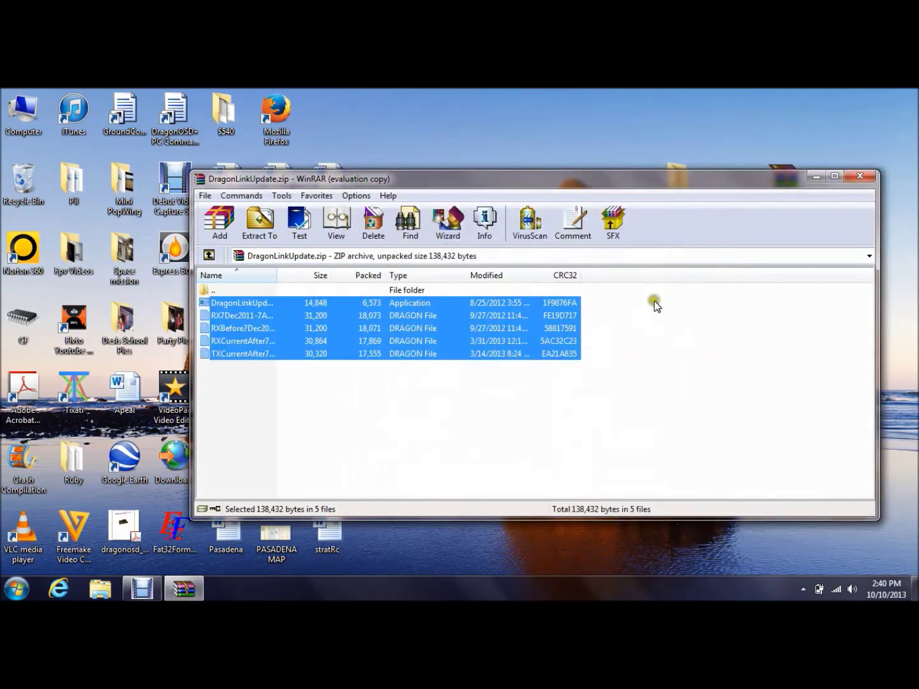
left_click(857, 182)
double_click(687, 178)
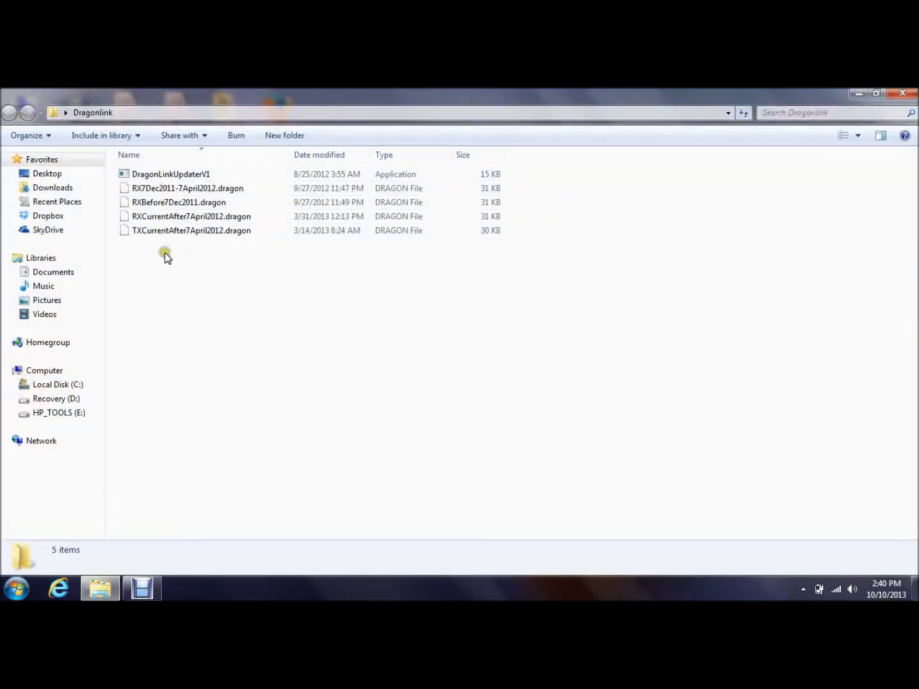
left_click(147, 192)
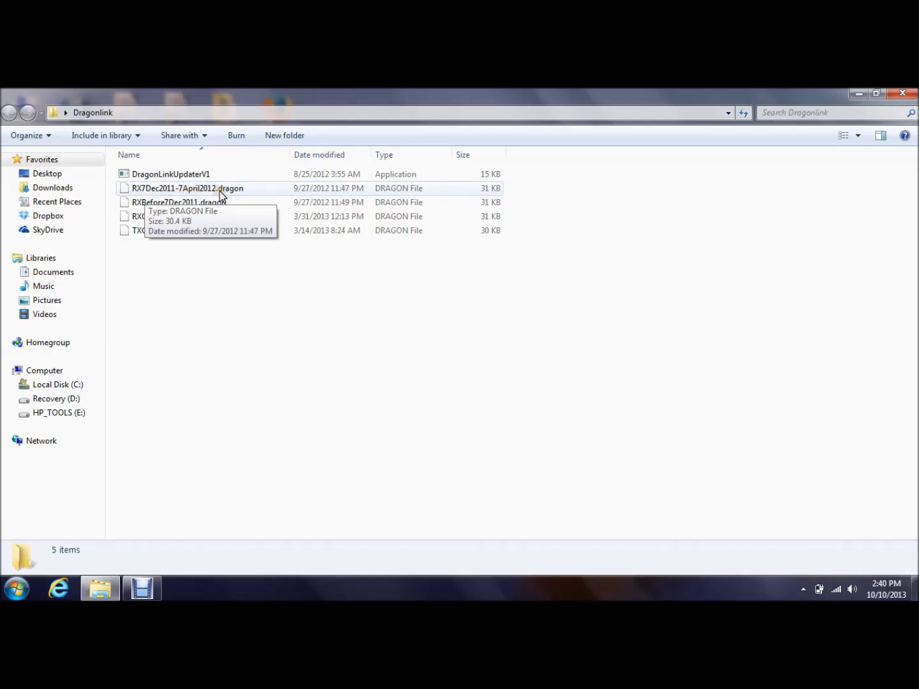
left_click(157, 207)
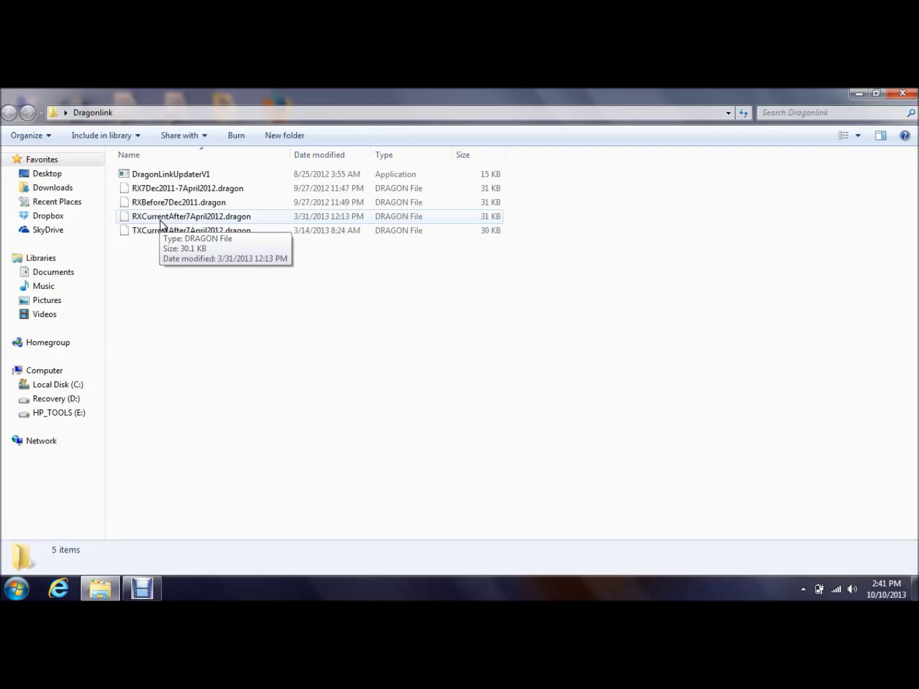
left_click(158, 223)
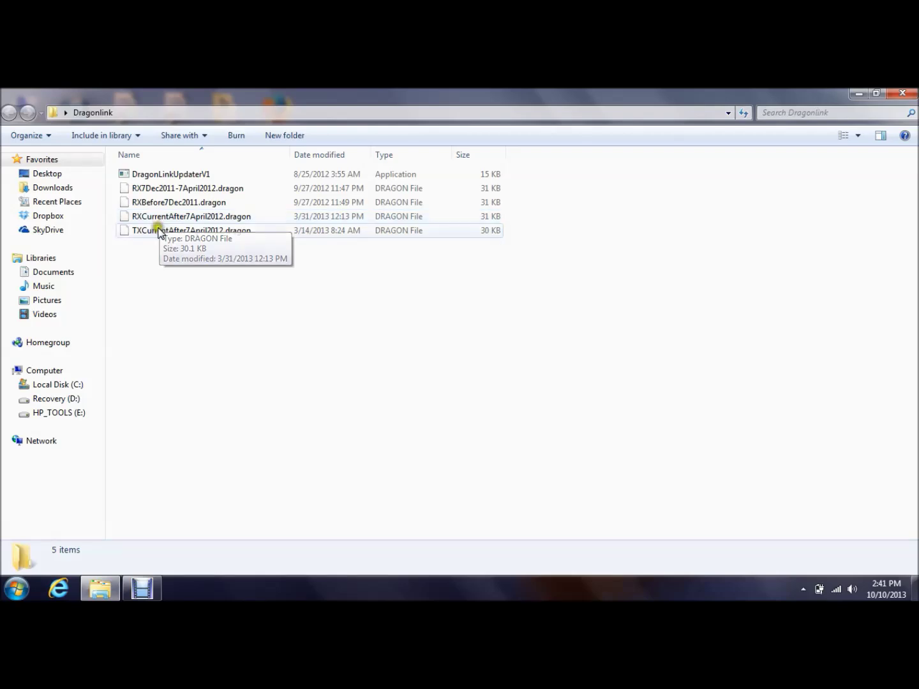
double_click(162, 223)
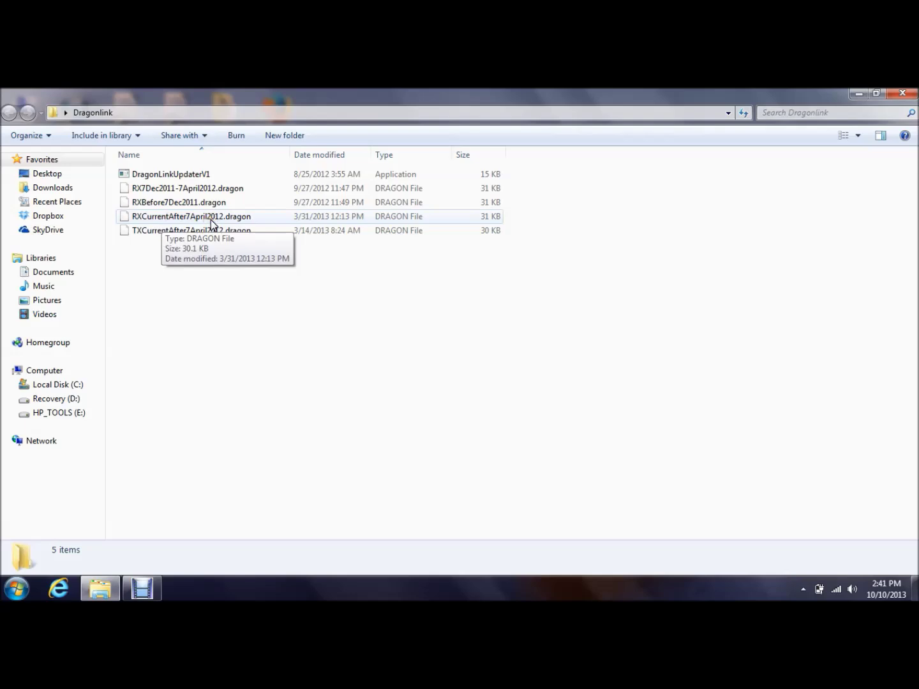
left_click(175, 233)
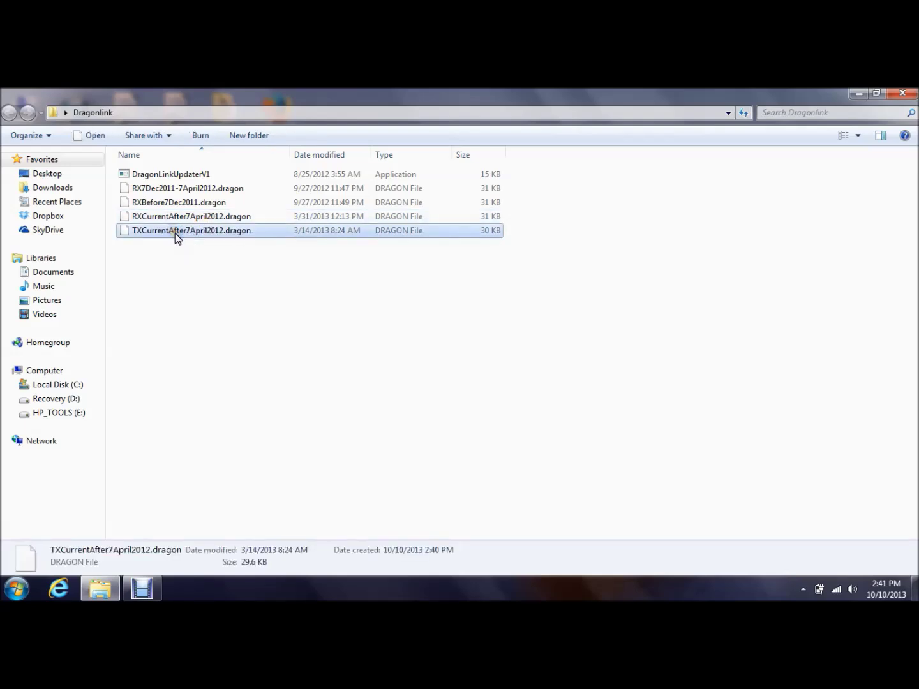
left_click(175, 232)
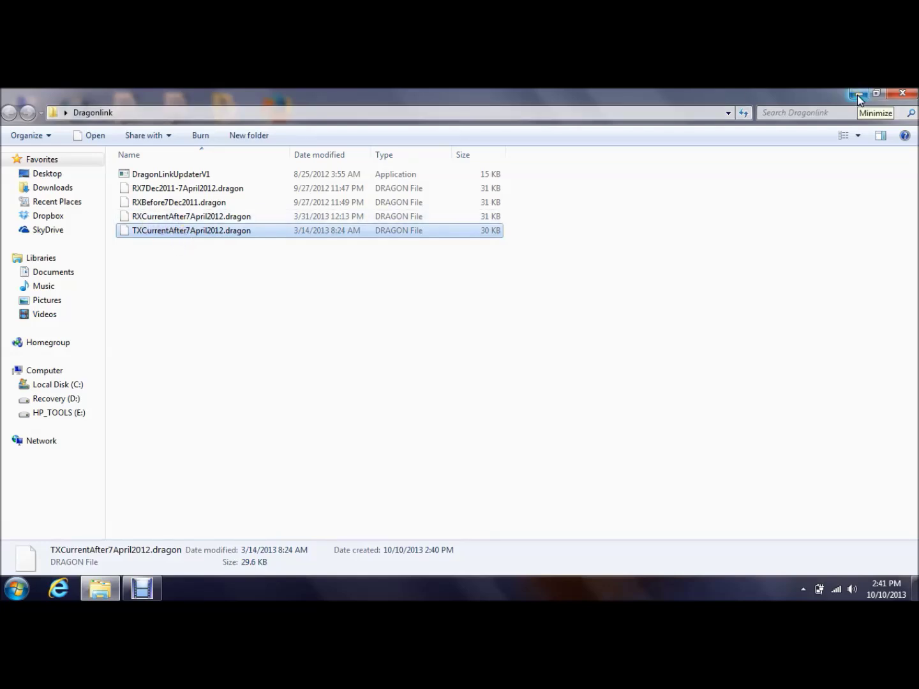
left_click(146, 589)
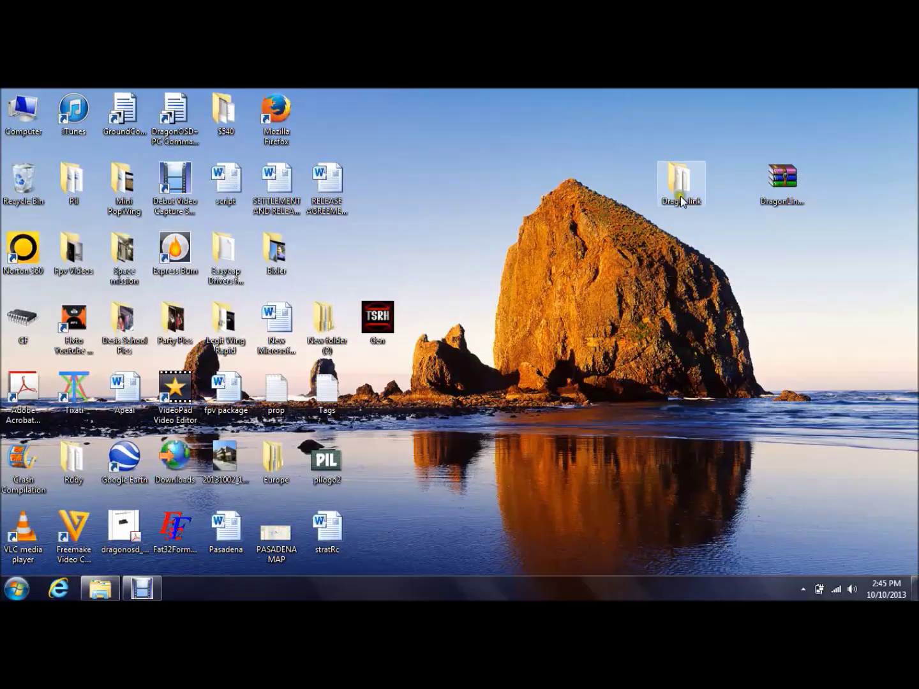
Launch DragonLinkUpdaterV1 from the Dragonlink folder and select COM8 as the port
double_click(680, 197)
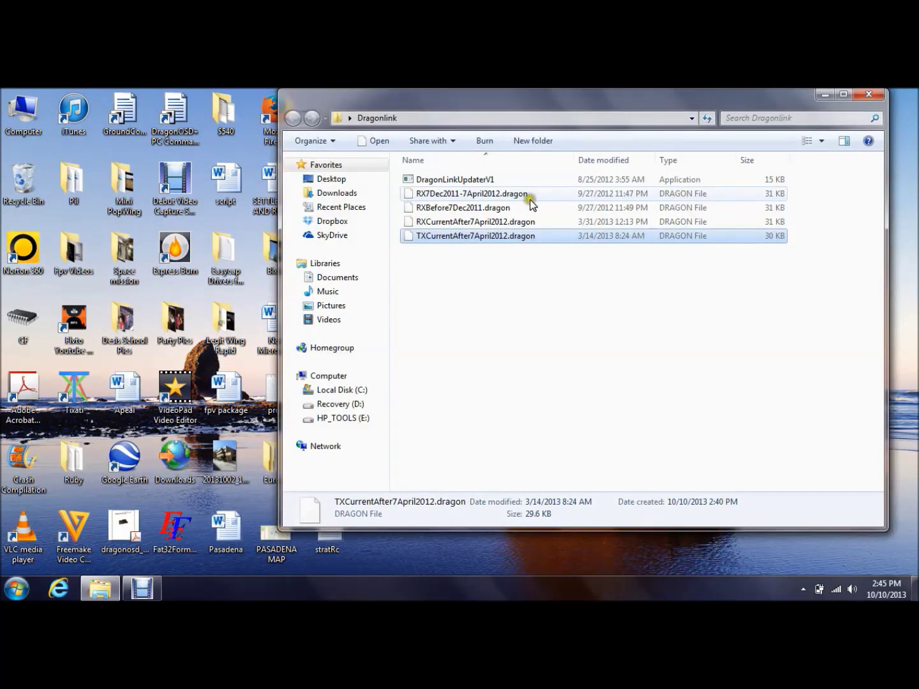
double_click(461, 181)
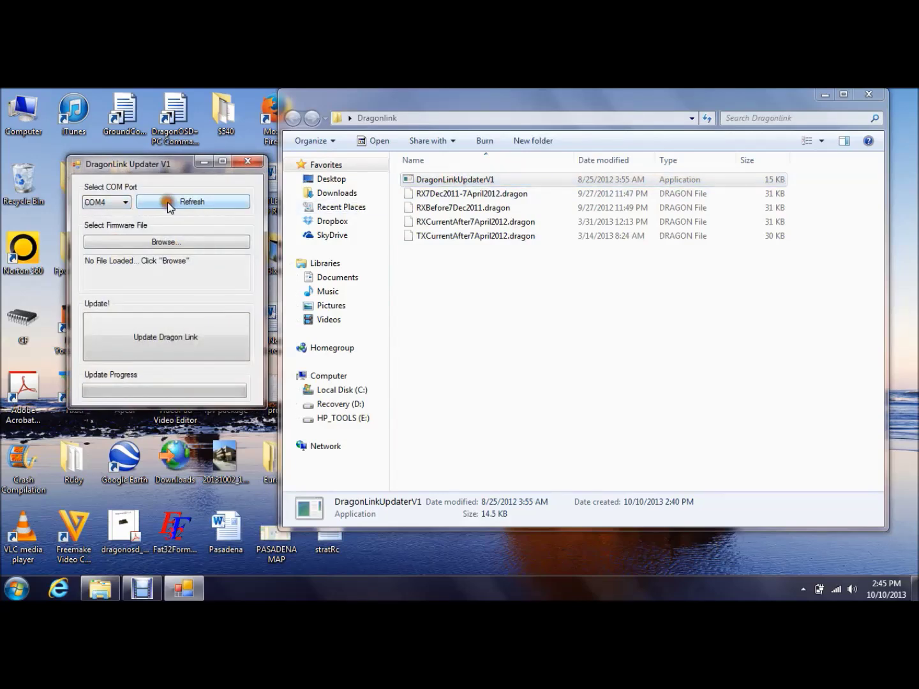
left_click(123, 203)
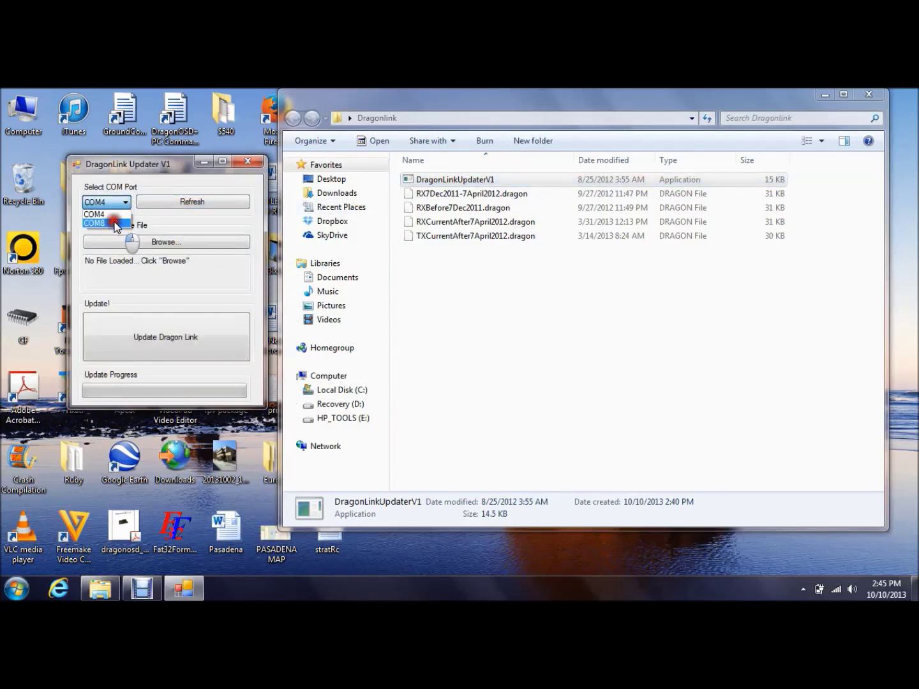
left_click(109, 224)
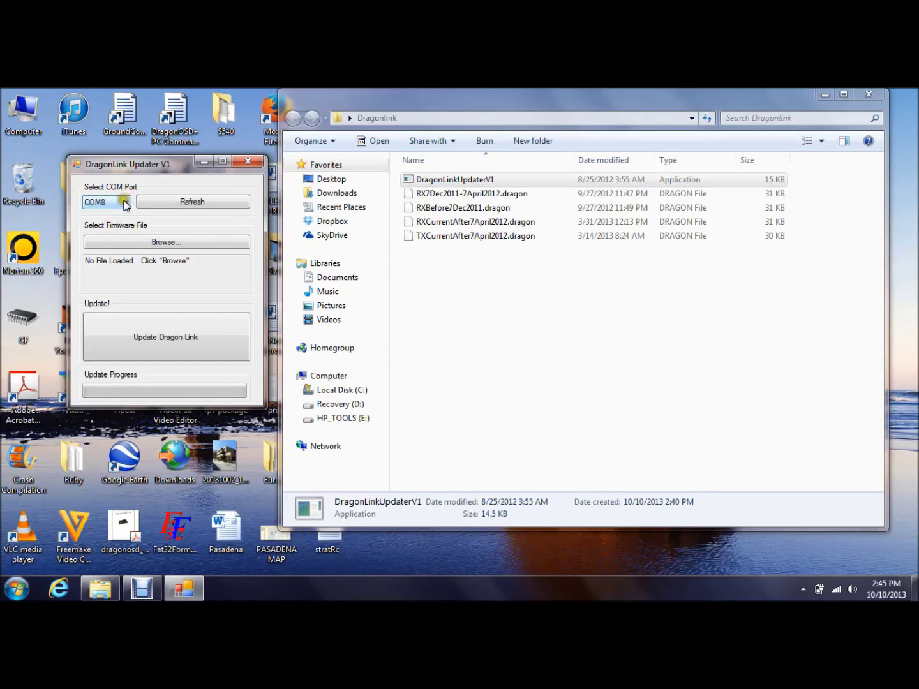
Load TXCurrentAfter7April2012.dragon as firmware and start the transmitter update
left_click(135, 243)
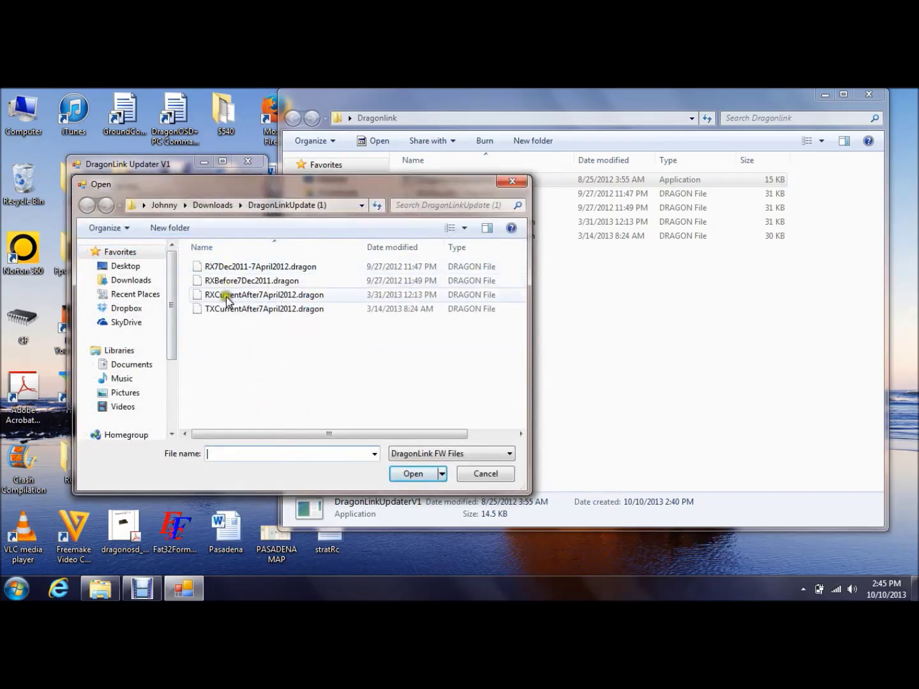
left_click(223, 310)
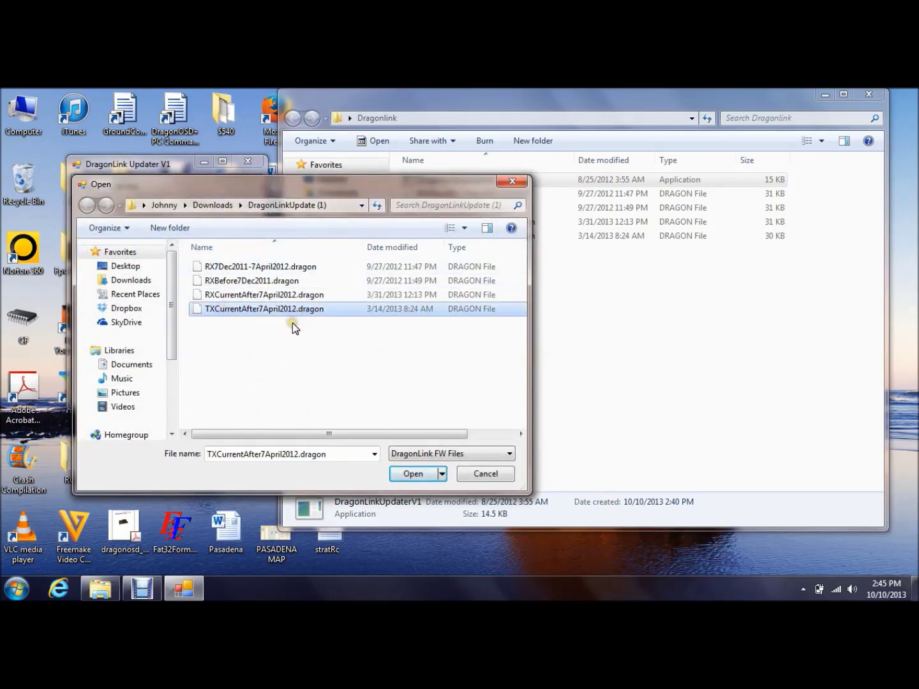
left_click(409, 472)
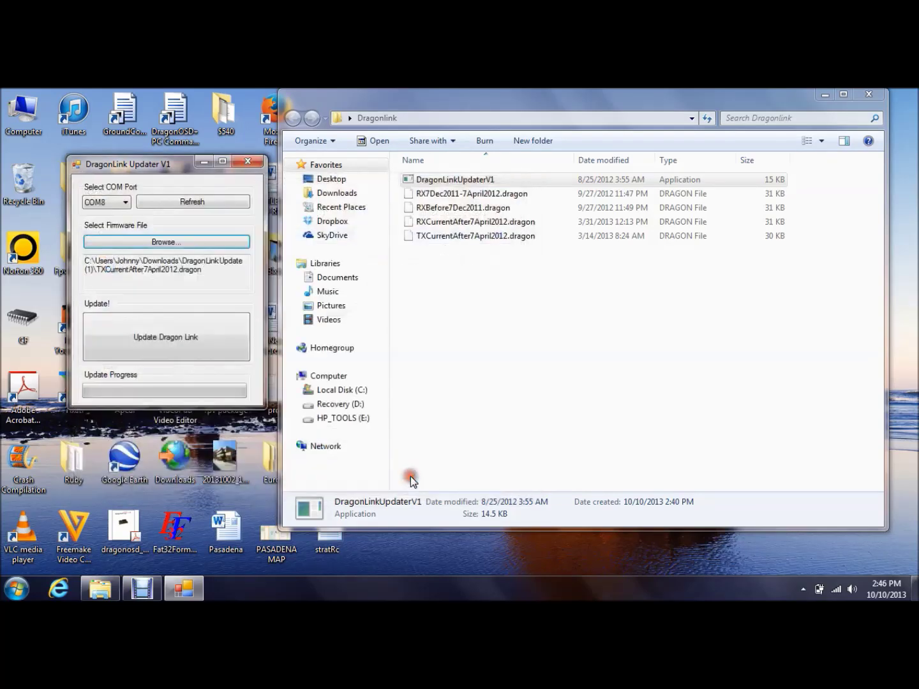
left_click(180, 341)
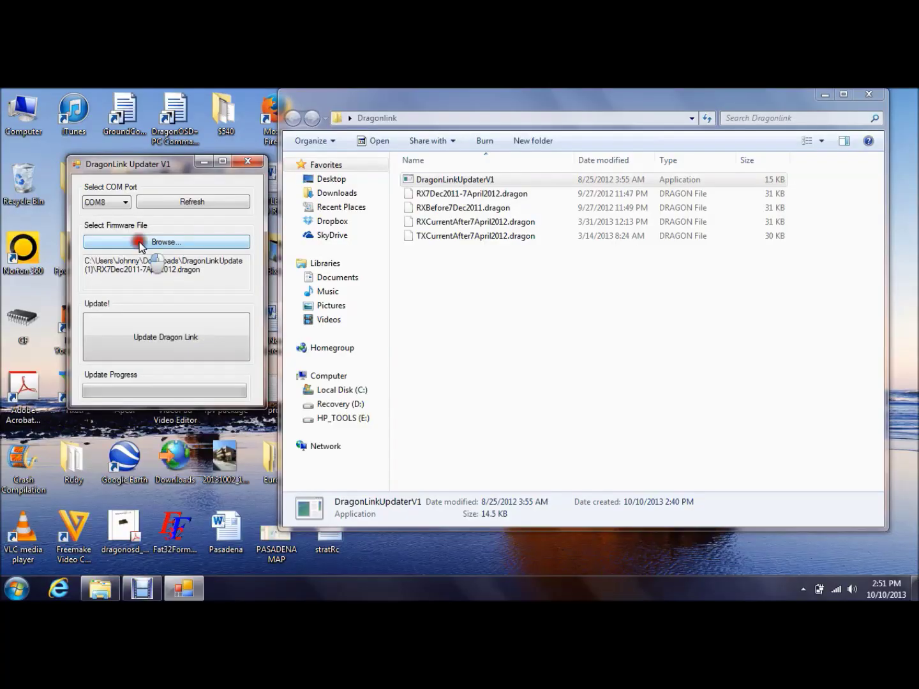
left_click(140, 243)
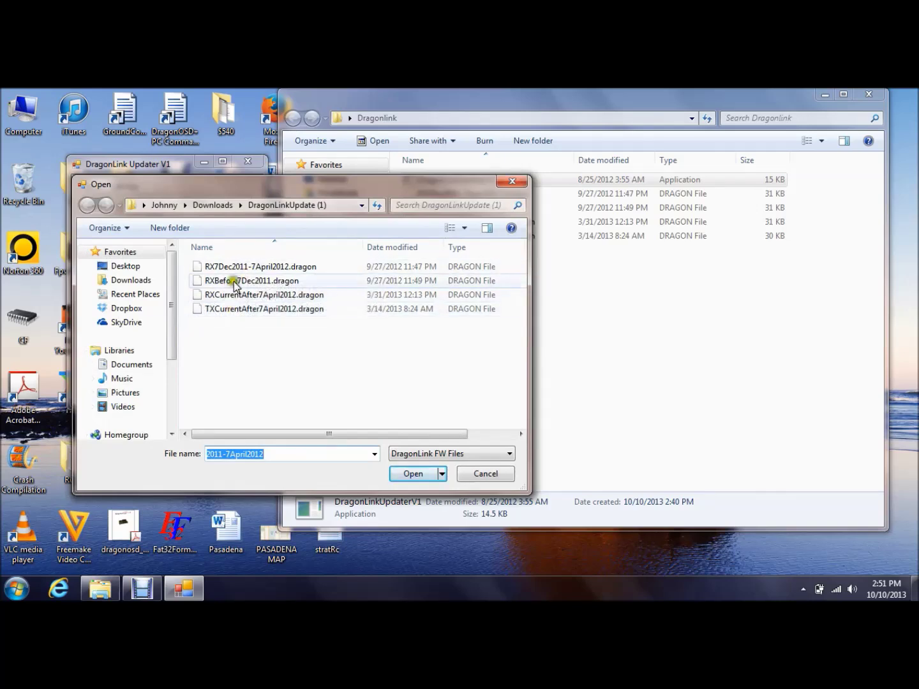
left_click(233, 272)
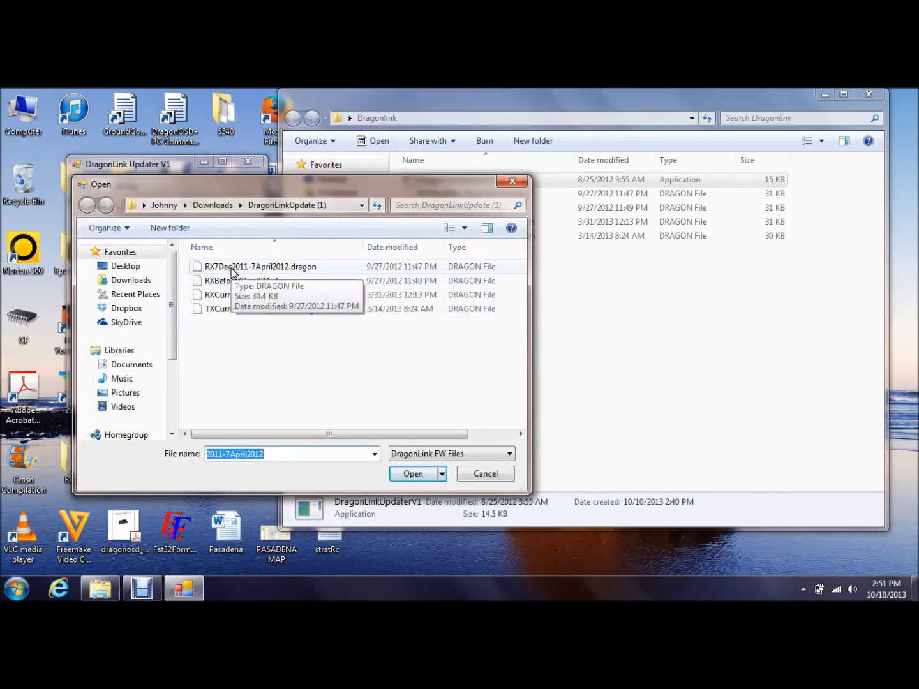
left_click(233, 267)
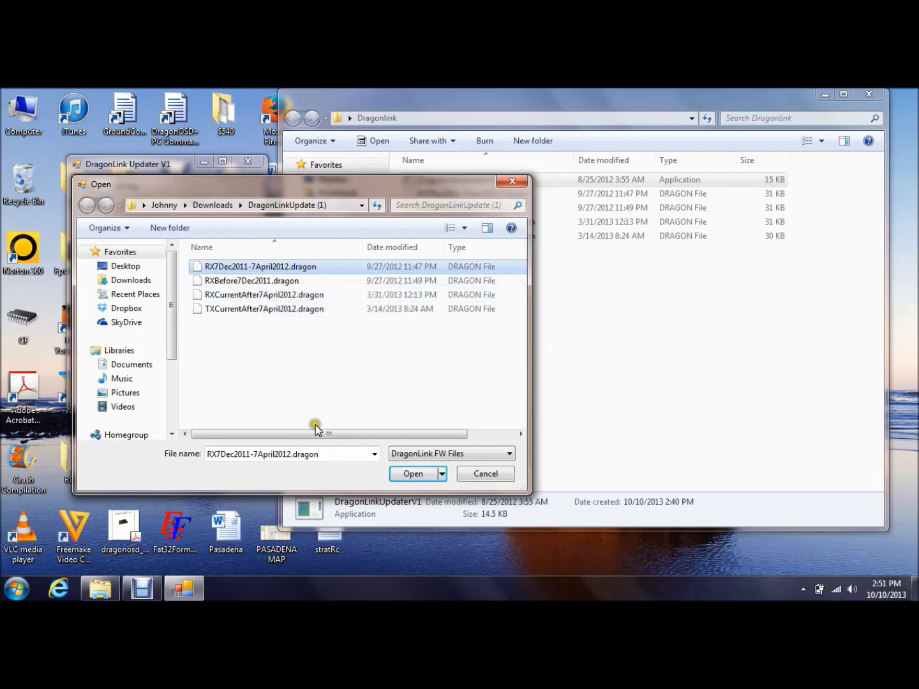
left_click(408, 473)
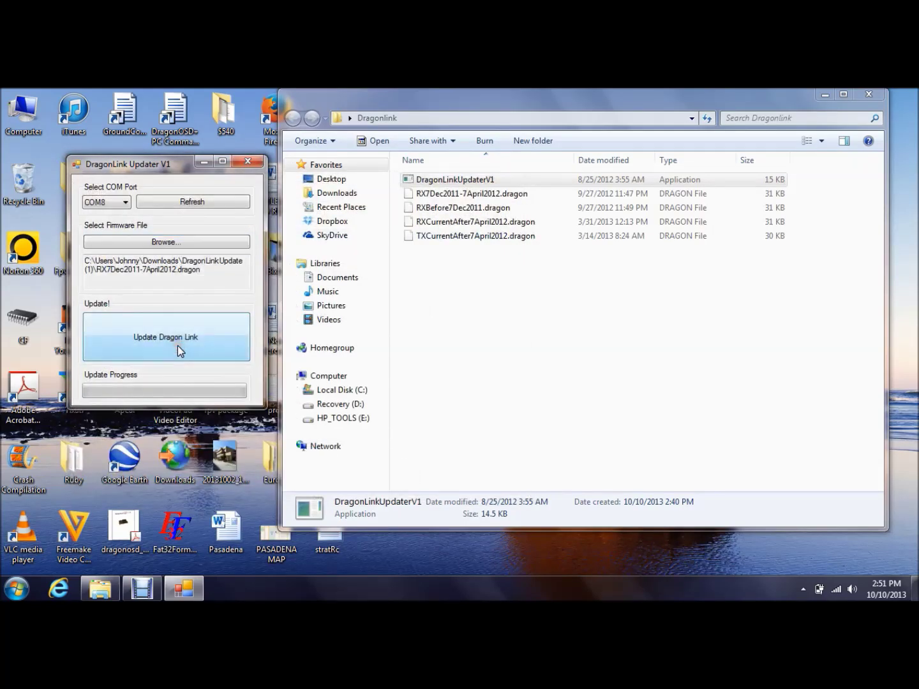